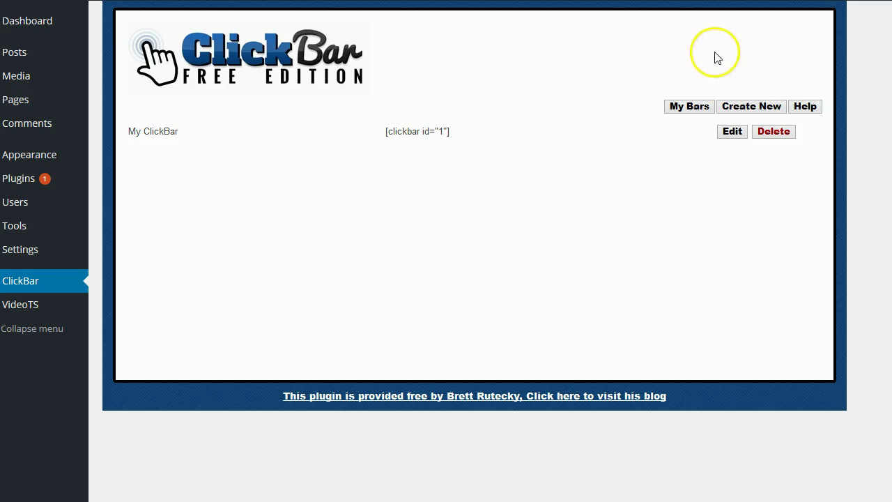
- Create a new countdown bar, replacing the name 'My ClickBar' with 'Bretts Test'
click(740, 110)
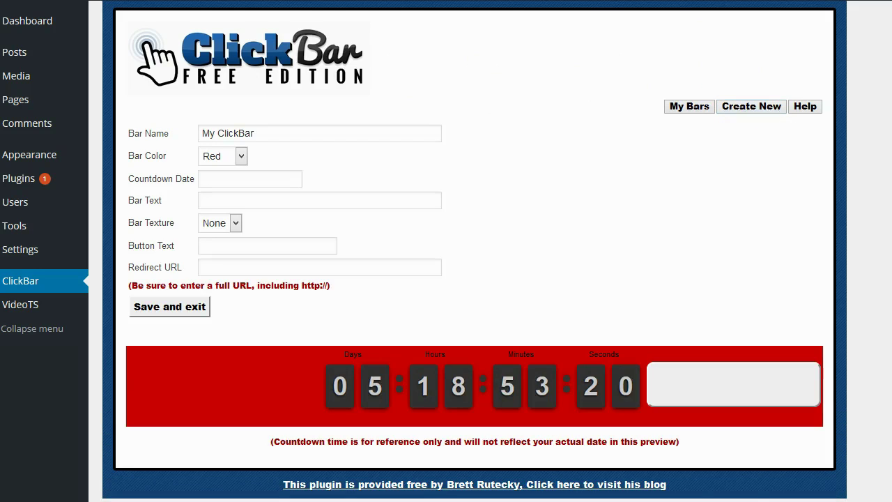
click(258, 136)
drag(258, 138, 176, 132)
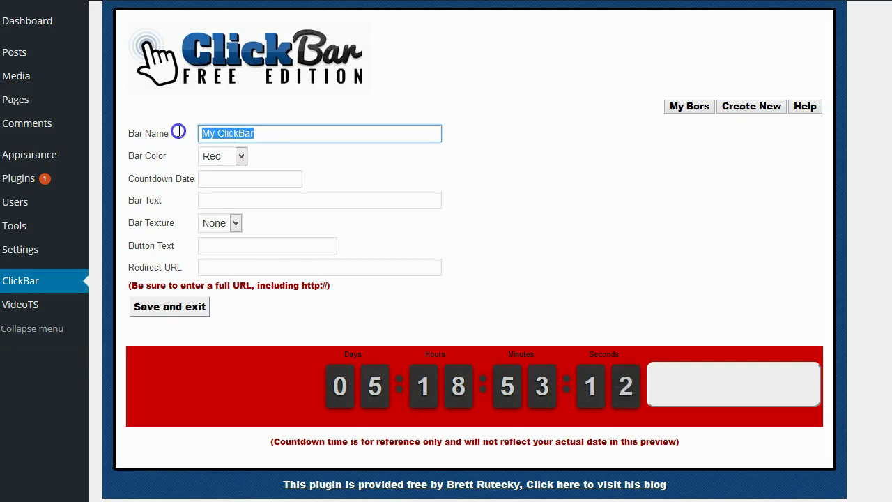
text(Bret)
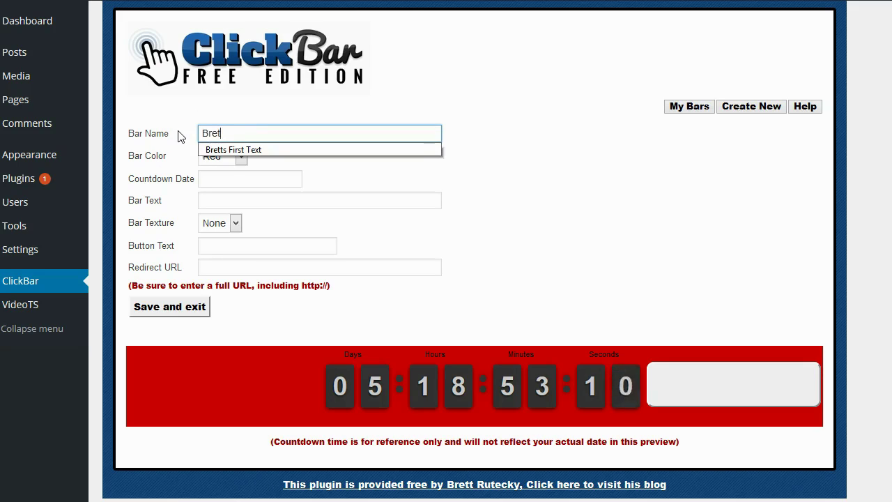
text(ts Test)
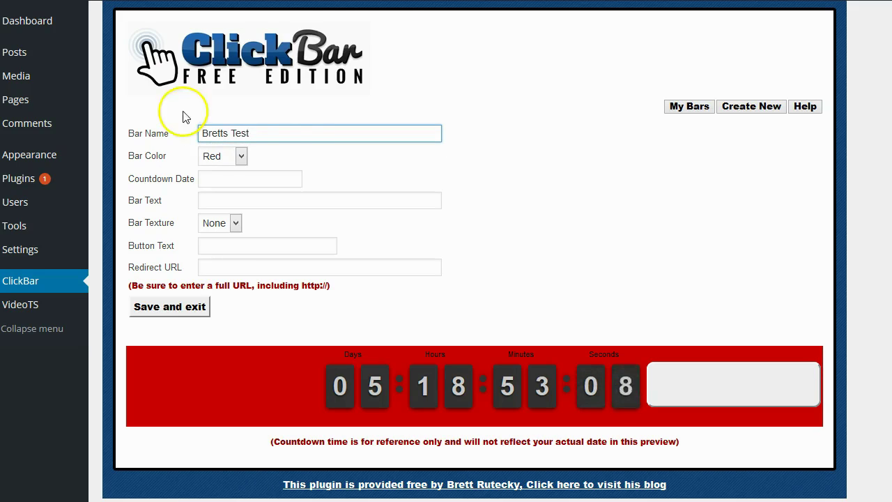
- Preview the bar in the Blue, Yellow and Purple bar colours
click(241, 156)
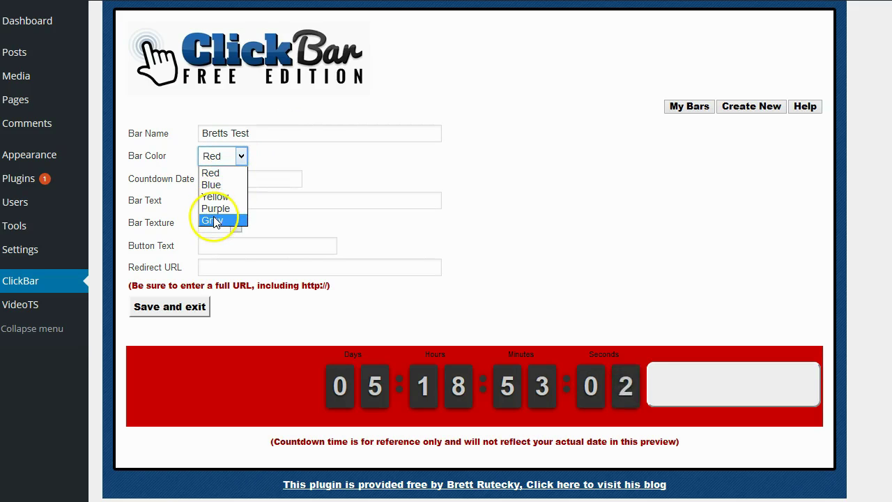
click(217, 185)
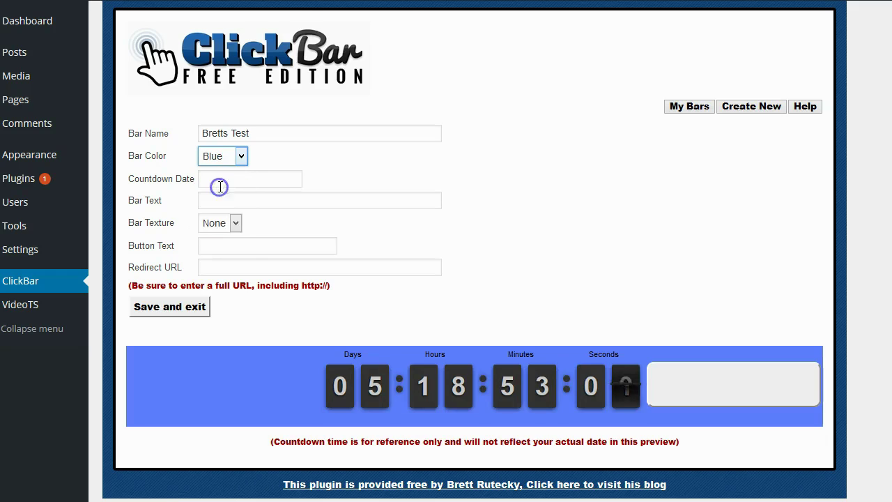
click(239, 156)
click(222, 196)
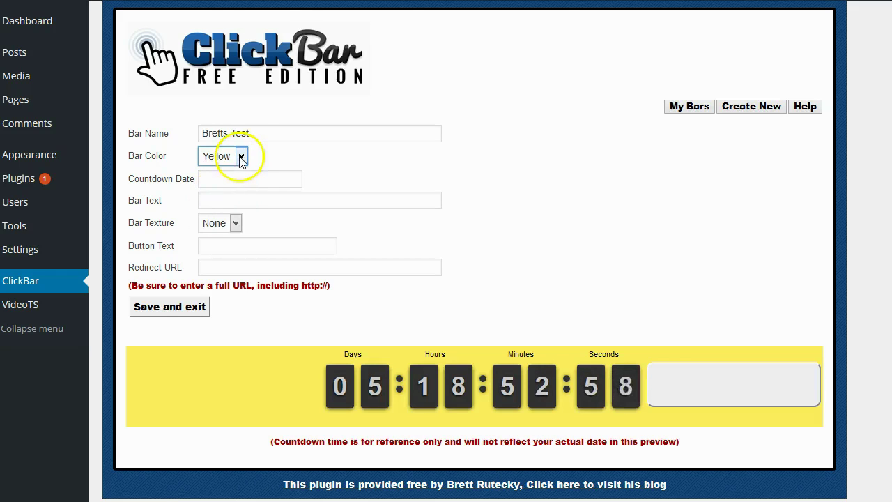
click(240, 156)
click(221, 209)
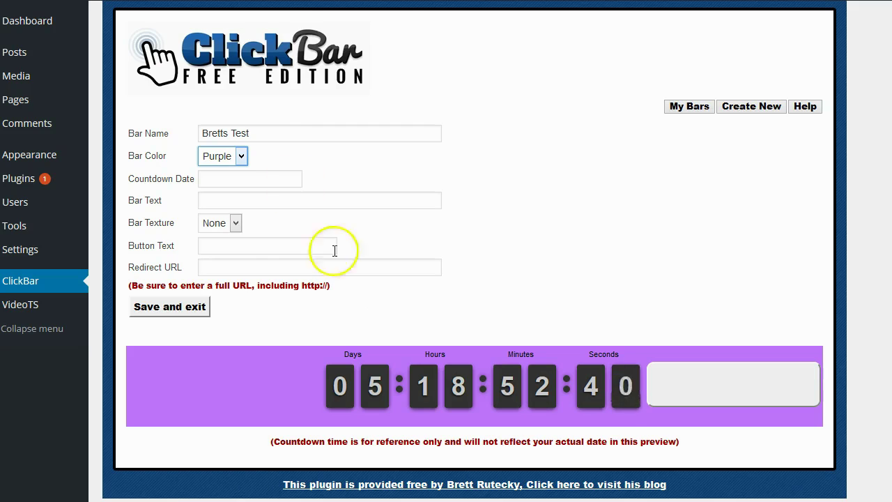
- Set the bar colour to Grey
click(241, 155)
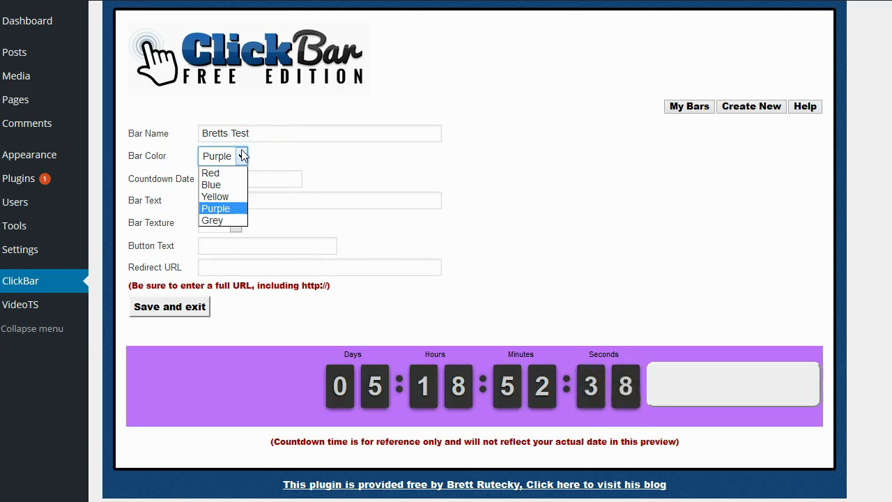
click(218, 184)
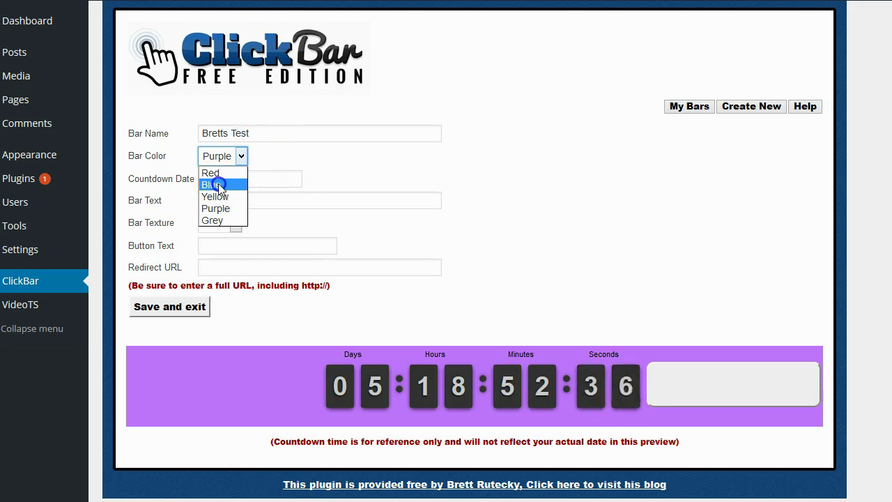
click(216, 219)
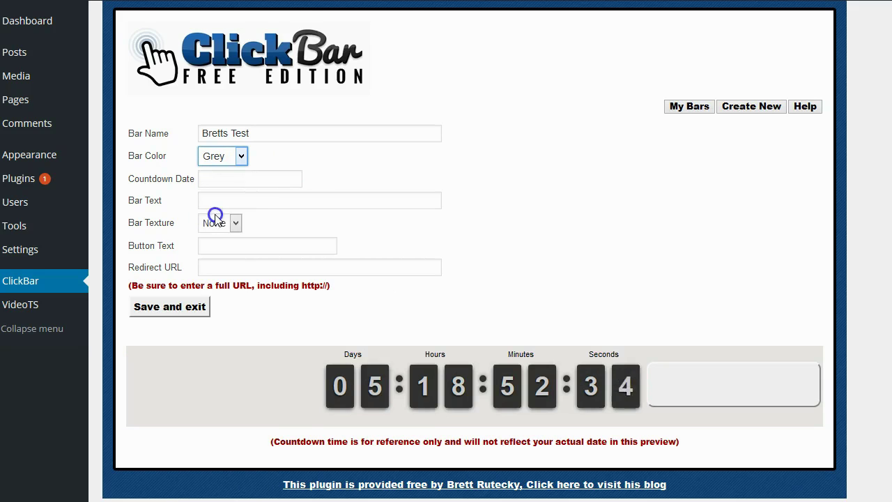
click(256, 178)
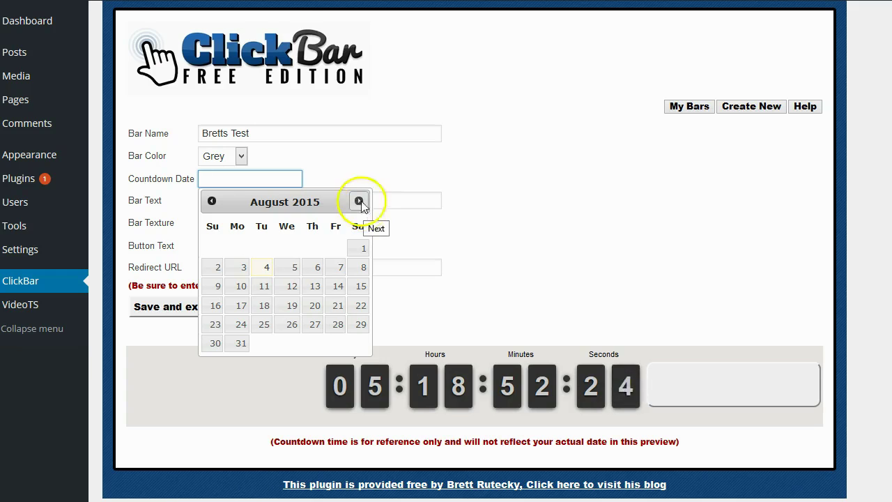
- Pick August 19, 2015 so the countdown date reads 08/19/2015
click(290, 308)
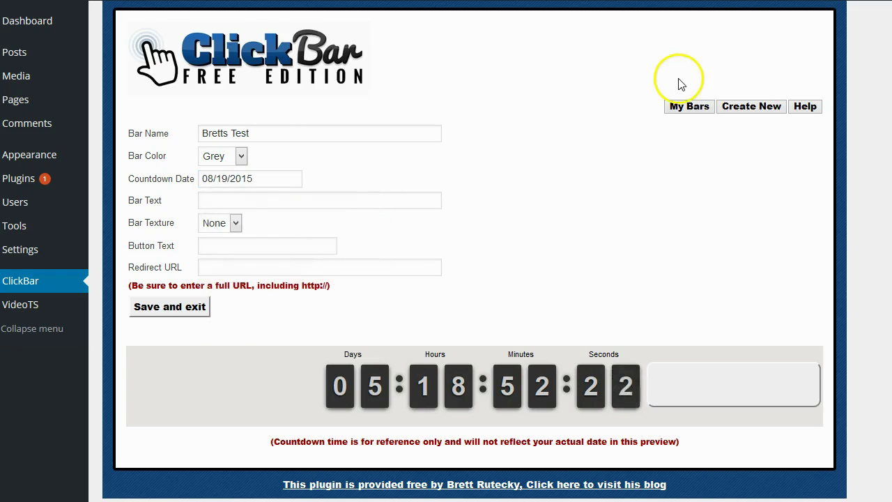
click(217, 202)
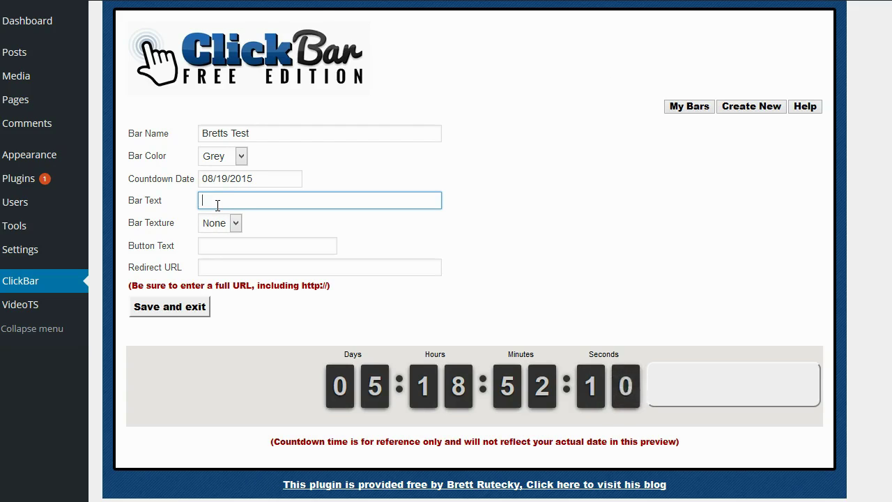
- Enter the bar text 'This special ends soon dont wait!'
text(T)
text(his special en)
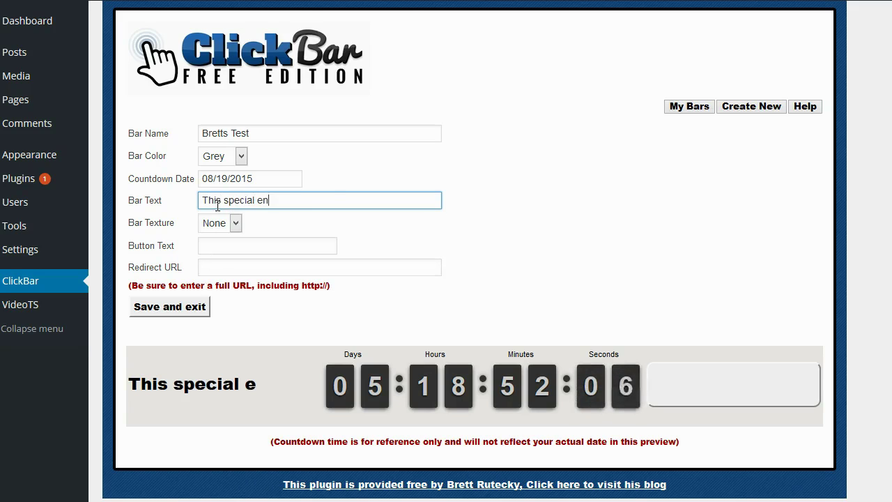
text(ds soon dont)
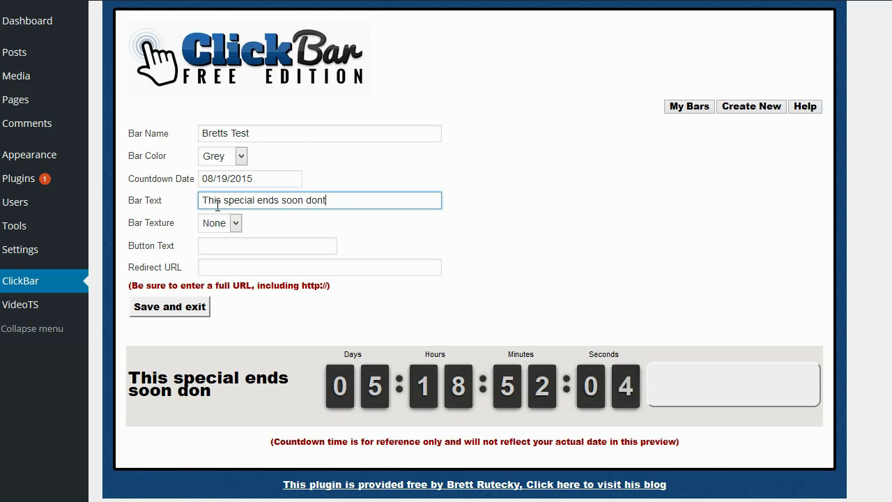
text( wait!)
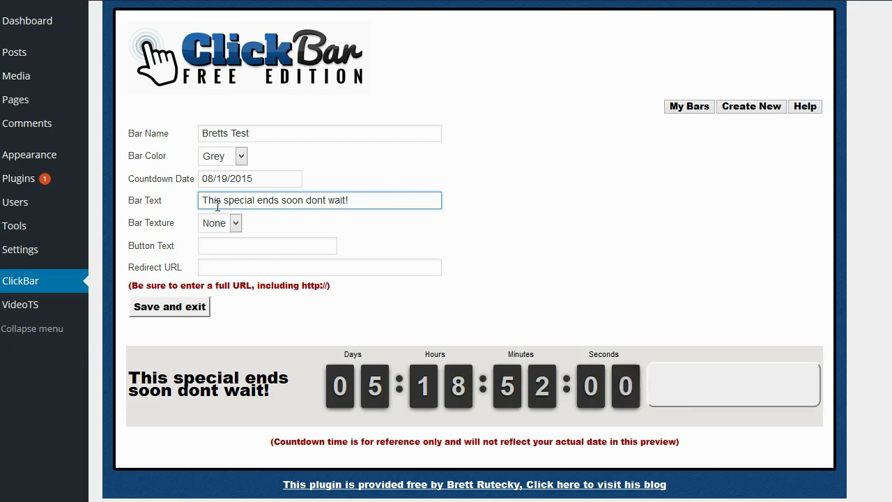
click(236, 223)
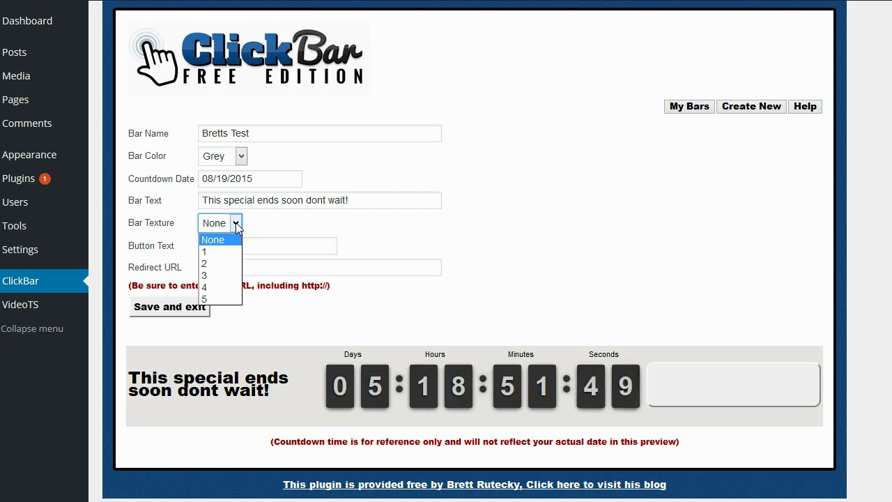
- Apply bar texture 1 and set the button text to 'Click Here'
click(216, 253)
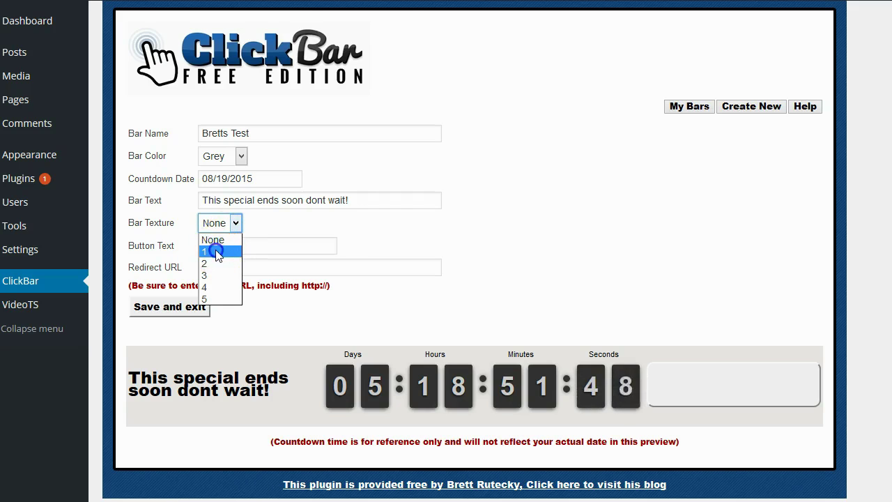
click(286, 249)
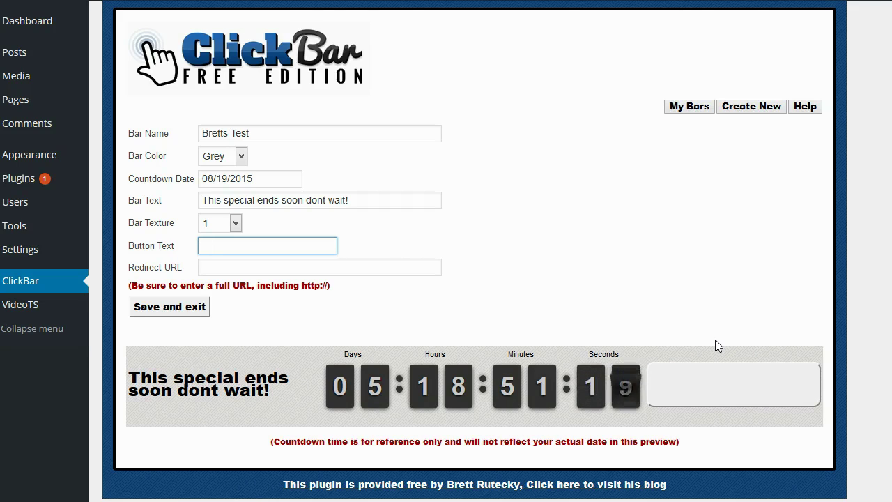
text(Click Her)
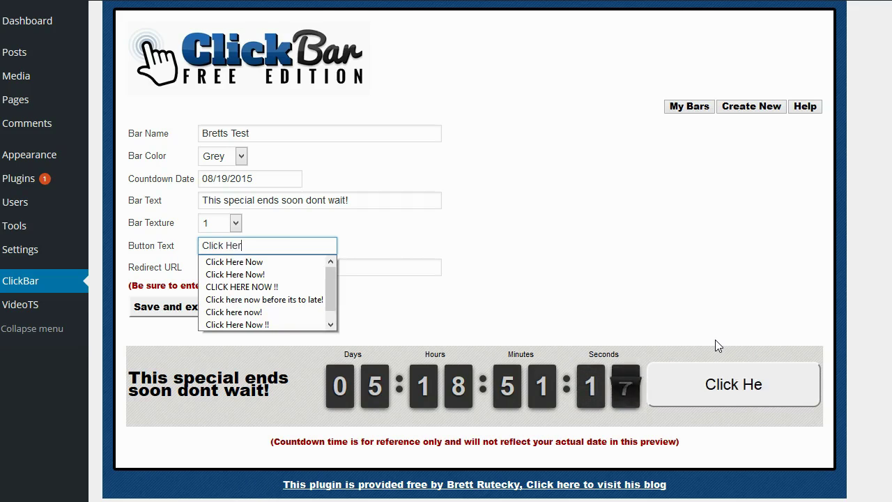
text(e)
click(766, 279)
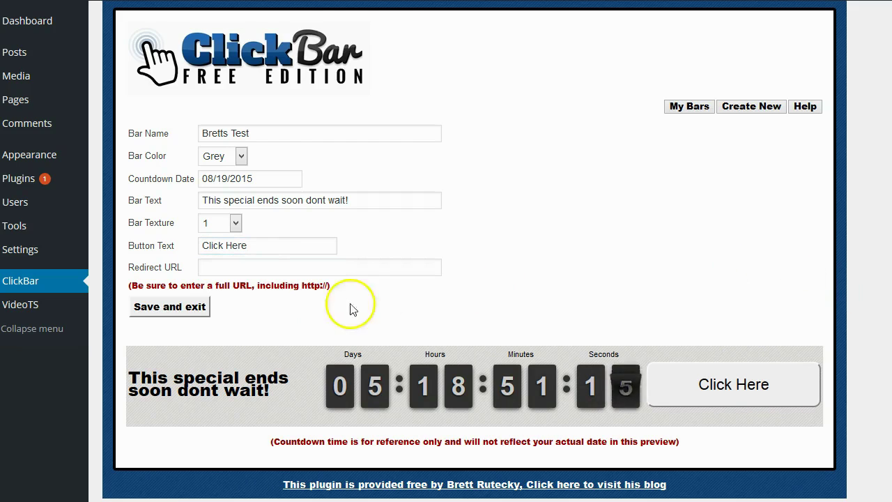
click(244, 266)
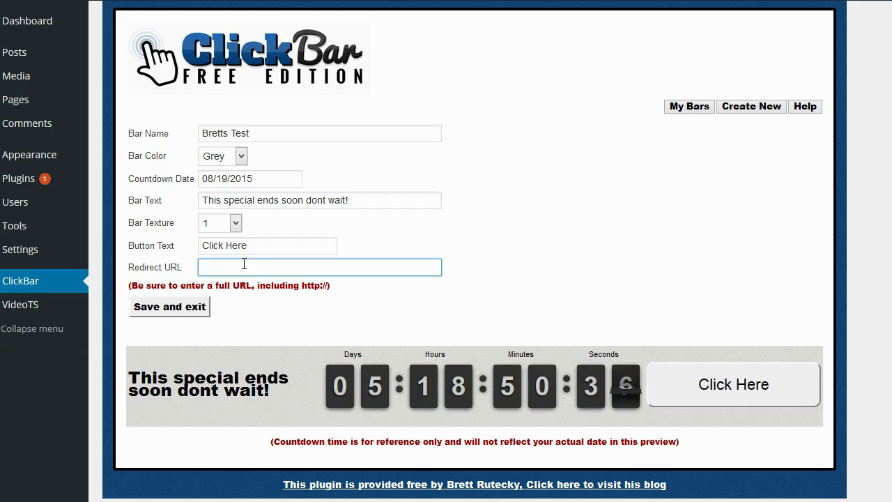
- Set the redirect URL to the autocompleted website address and save the bar
text(ht)
key(Down)
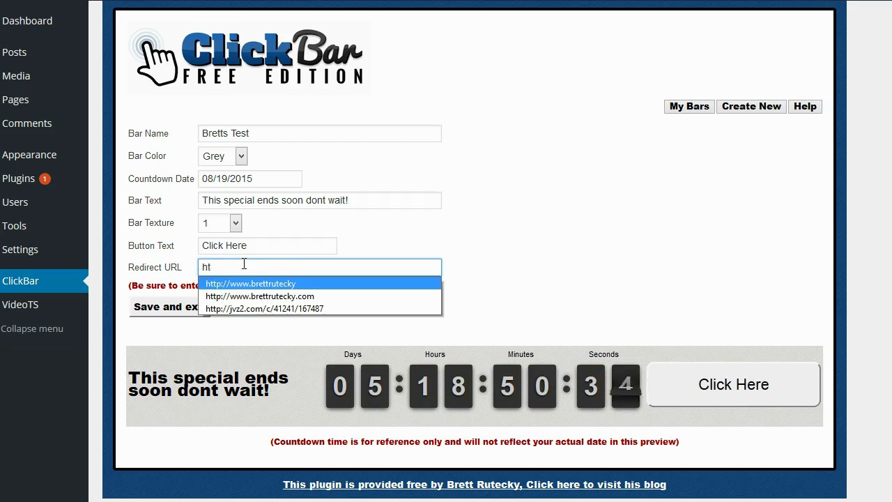
key(Return)
click(281, 310)
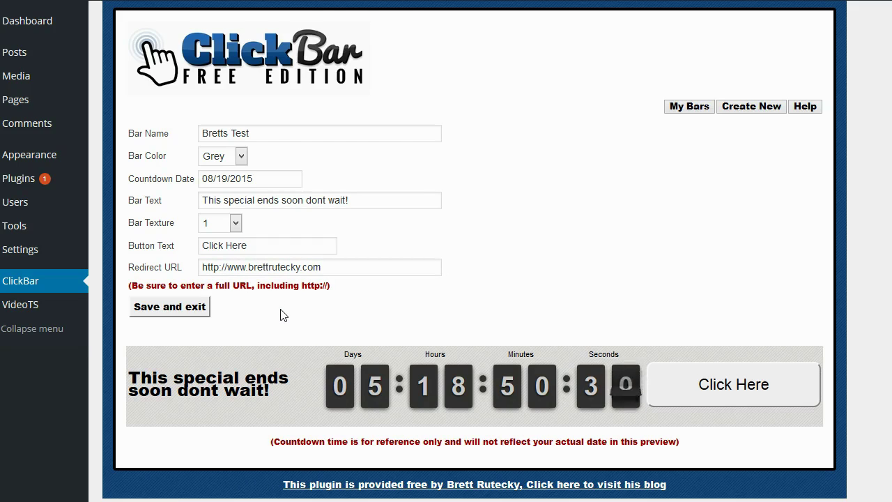
click(159, 306)
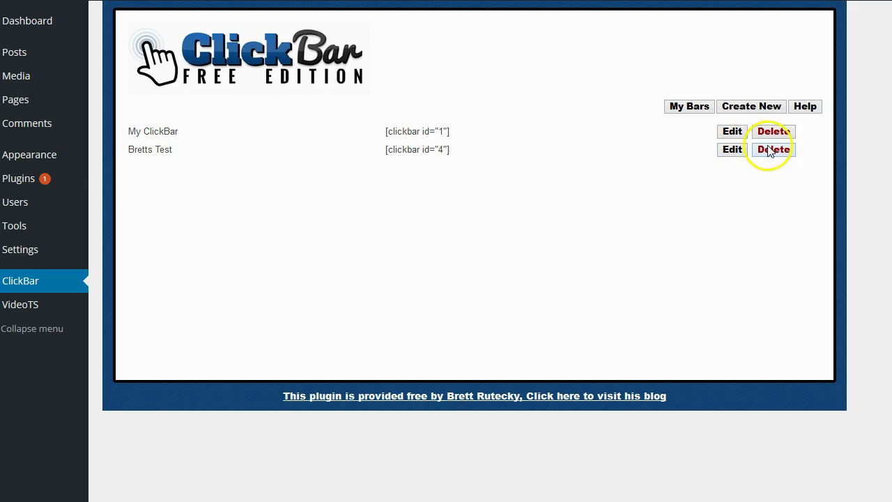
- Copy the shortcode [clickbar id="4"] and open 'This is a test post' for editing
drag(468, 148, 387, 153)
key(ctrl+c)
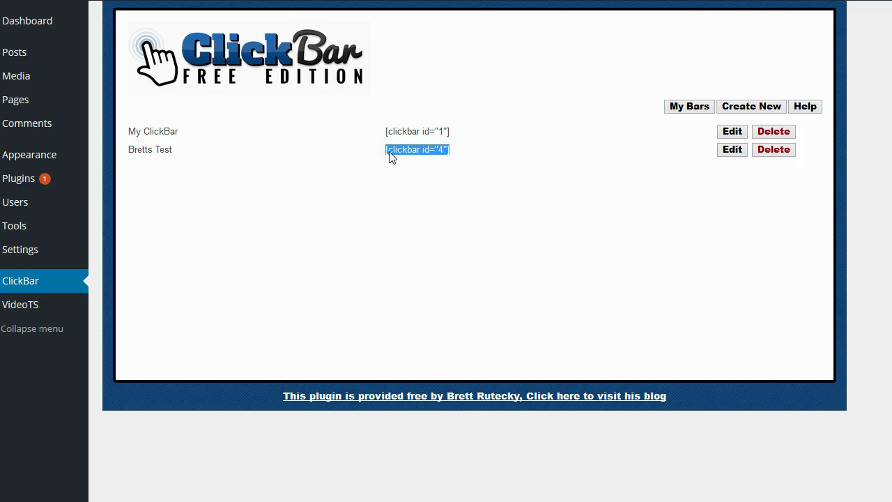
right_click(391, 149)
click(425, 161)
click(17, 63)
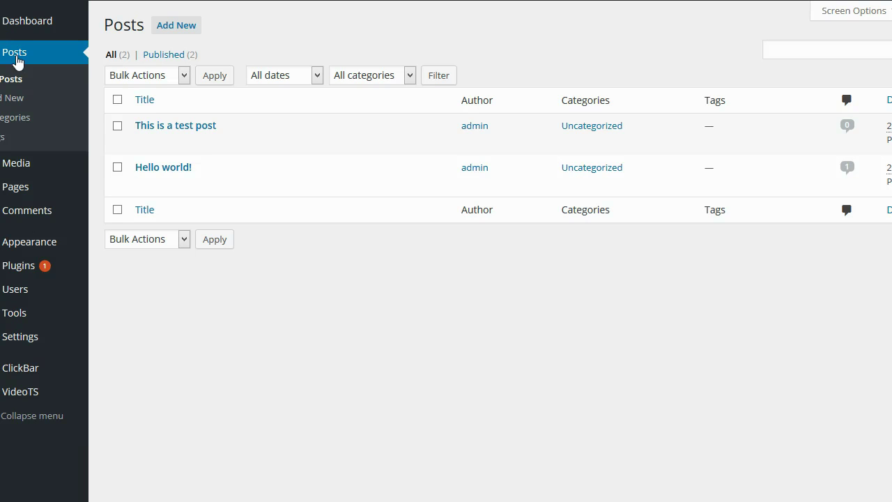
click(146, 145)
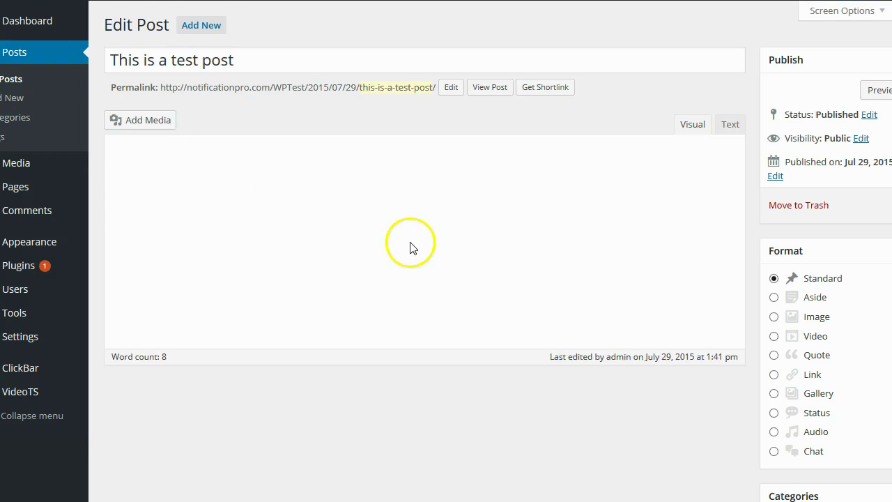
scroll(384, 223, down, 5)
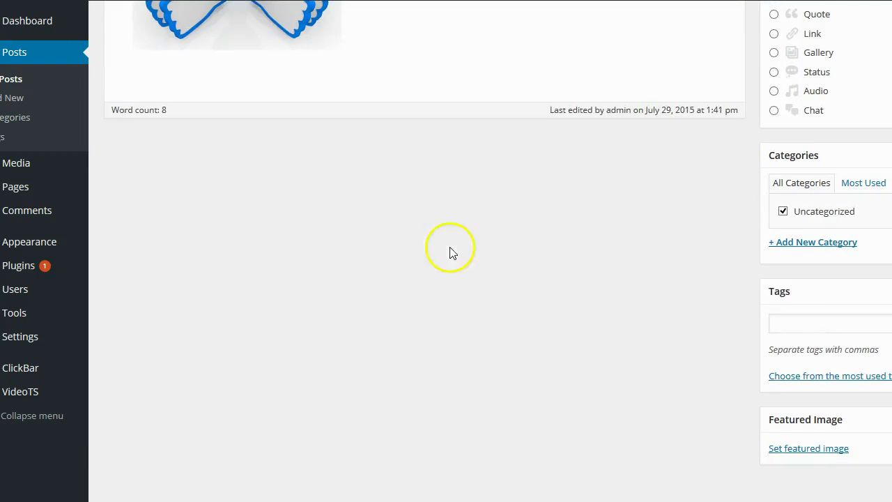
scroll(387, 168, up, 2)
- Paste the shortcode on a new first line, update the post and view it
click(379, 187)
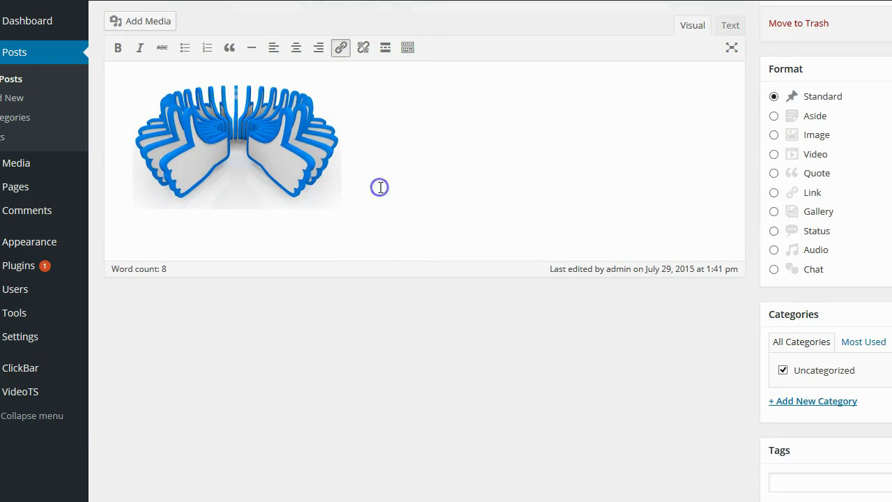
scroll(313, 161, up, 3)
click(130, 185)
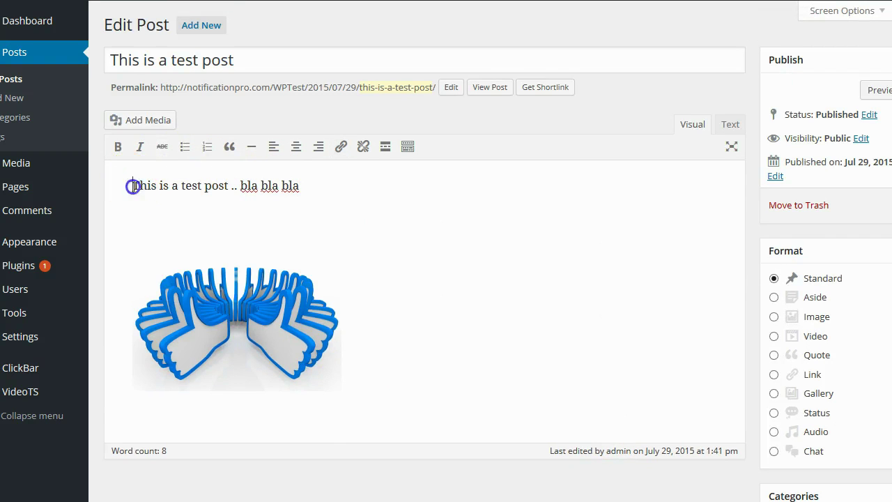
key(Return)
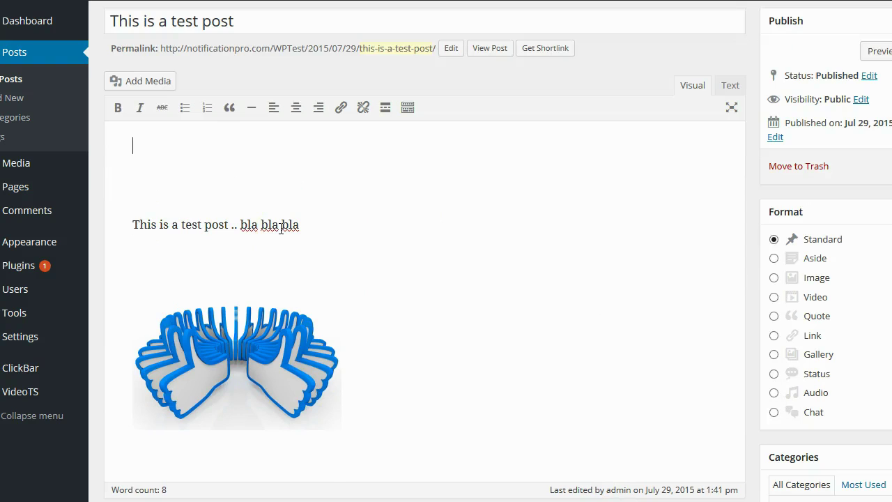
key(ctrl+v)
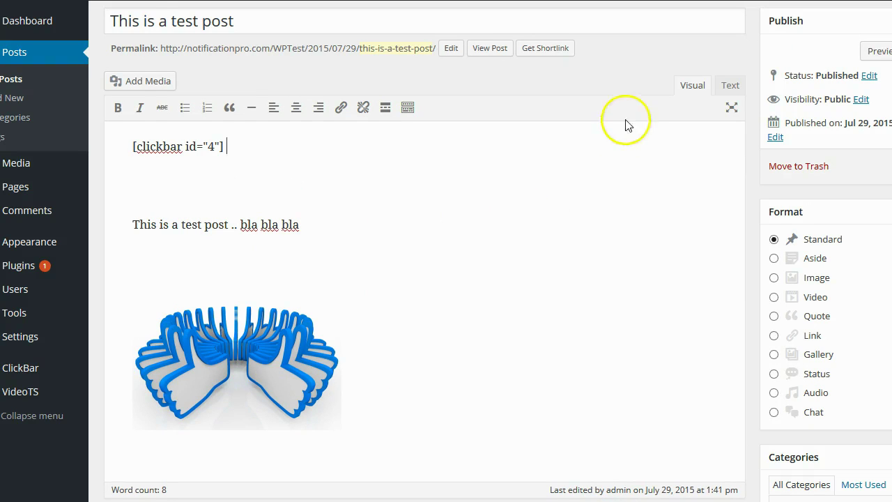
scroll(697, 174, up, 1)
click(884, 205)
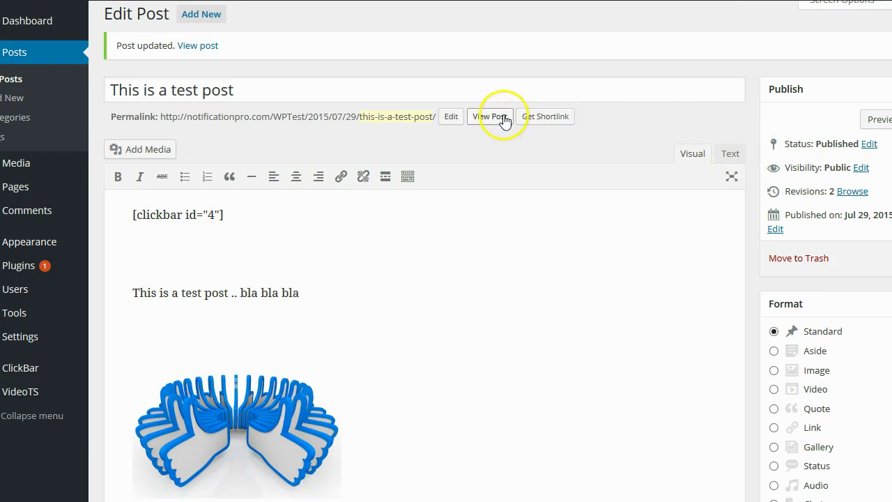
click(501, 116)
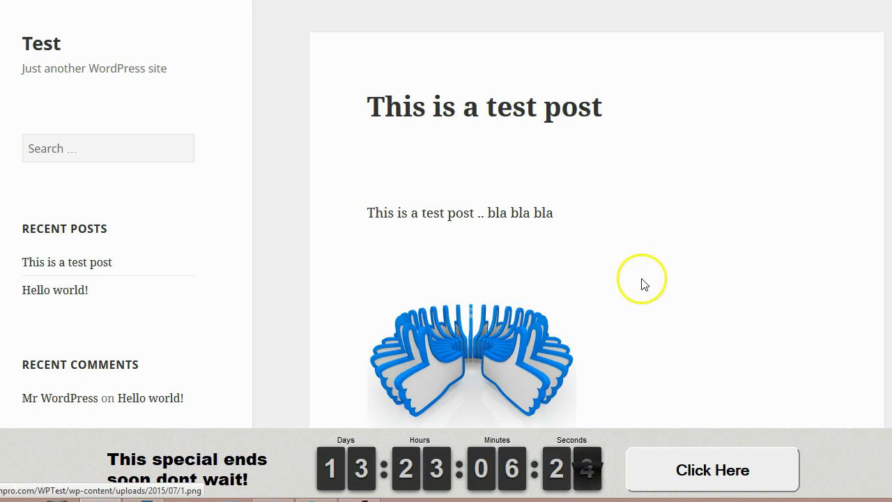
scroll(642, 282, down, 5)
scroll(643, 282, up, 5)
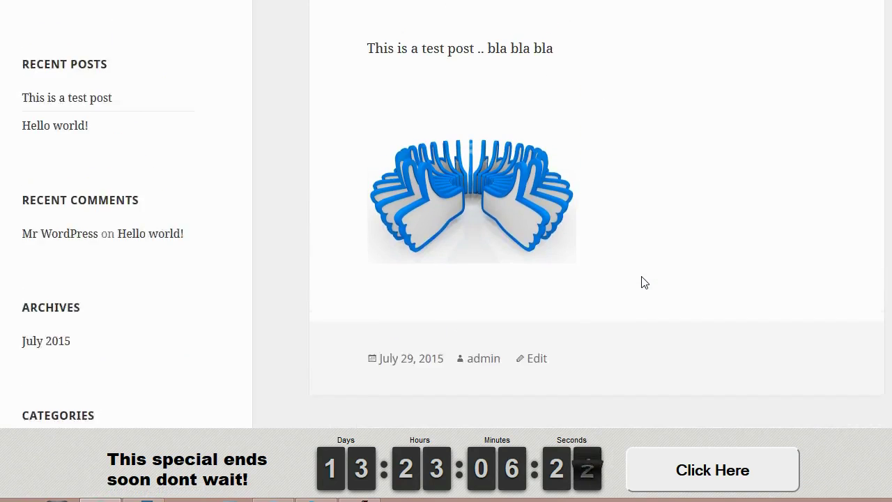